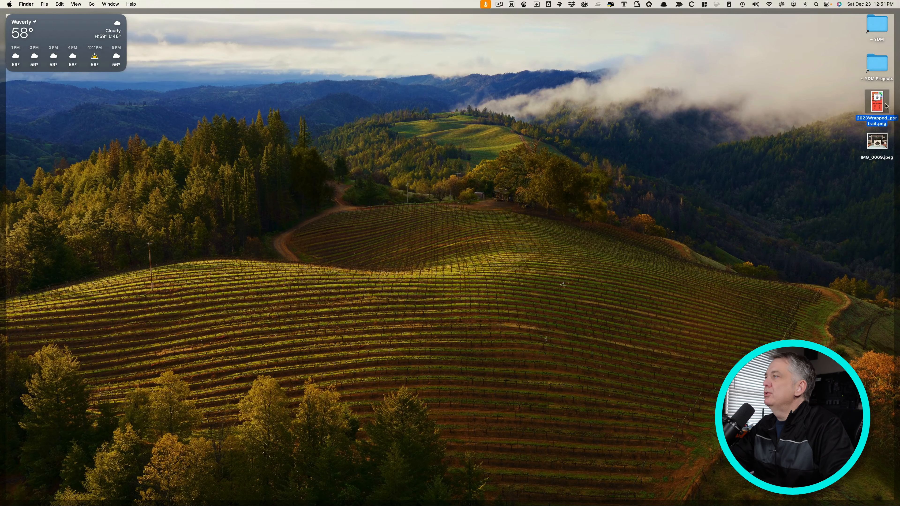
Examine the Quick Actions offered for the 2023Wrapped_portrait.png image and for the ~ YDM Projects folder on the desktop.
{"action": "right_click", "coordinate": [876, 104]}
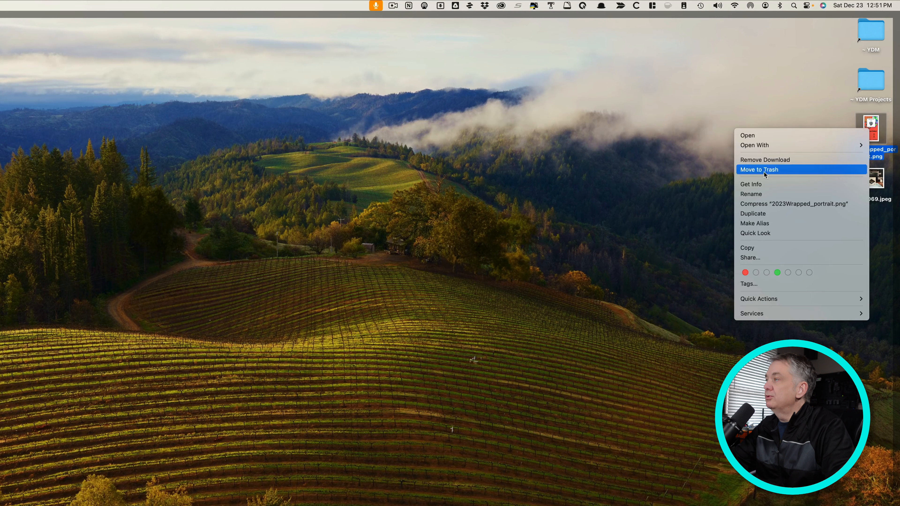
{"action": "mouse_move", "coordinate": [762, 299]}
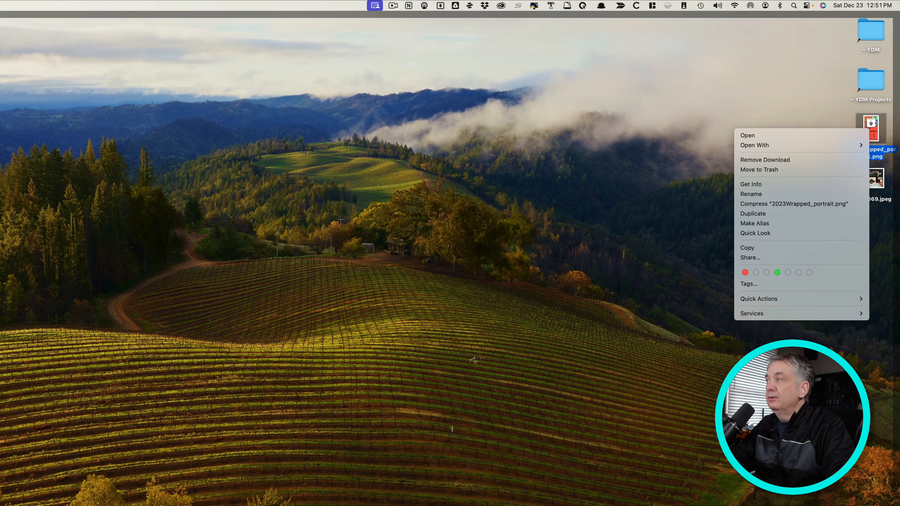
{"action": "mouse_move", "coordinate": [790, 300]}
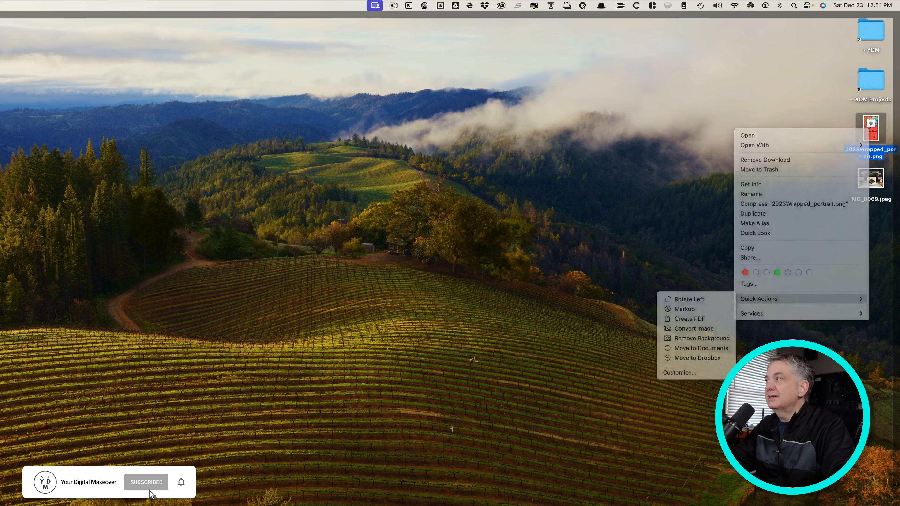
{"action": "key", "text": "Escape"}
{"action": "left_click", "coordinate": [871, 82]}
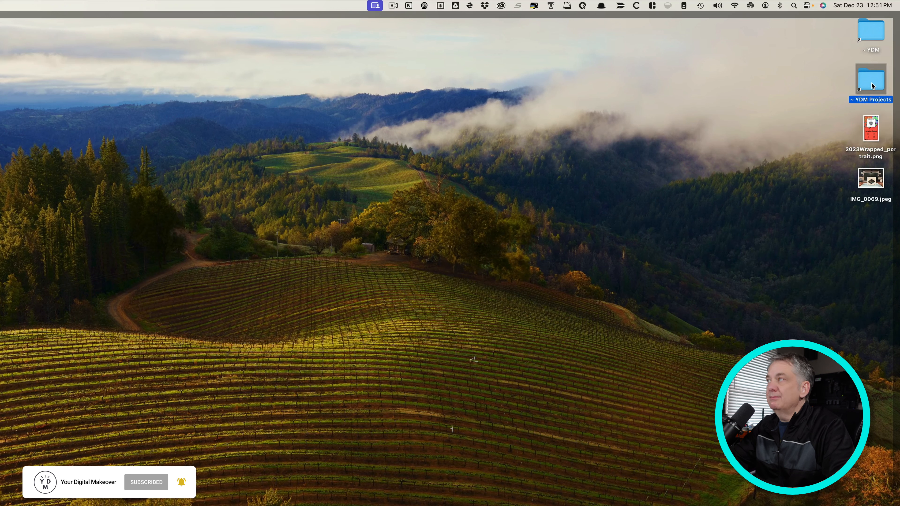
{"action": "right_click", "coordinate": [871, 85]}
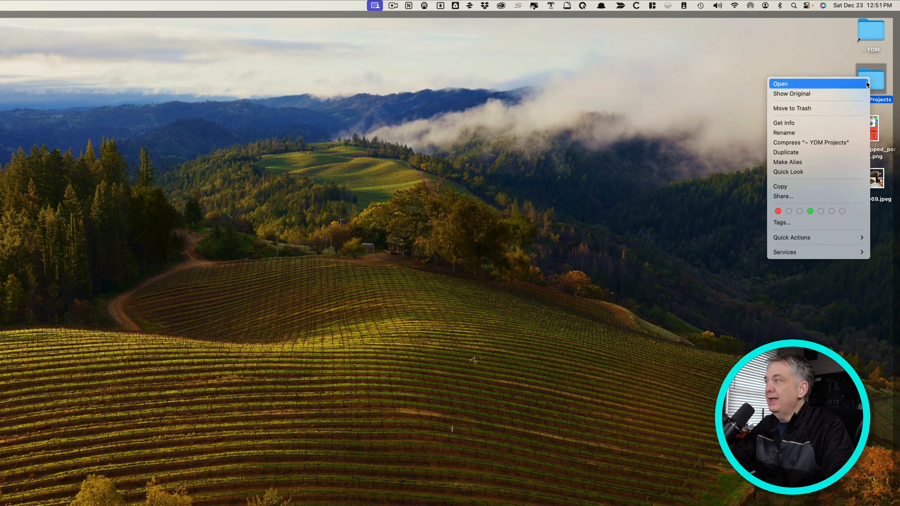
{"action": "mouse_move", "coordinate": [814, 237]}
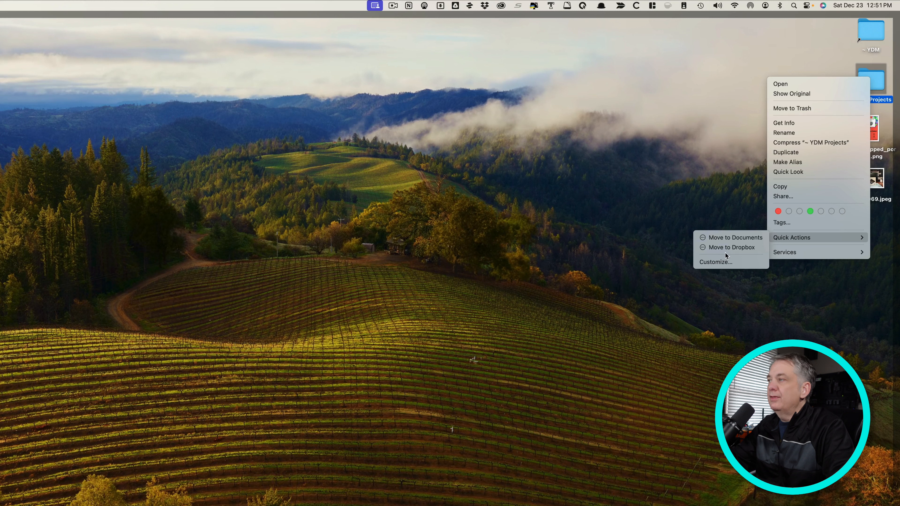
{"action": "left_click", "coordinate": [281, 203]}
Launch Automator and create a new document of the Quick Action type.
{"action": "key", "text": "super+space"}
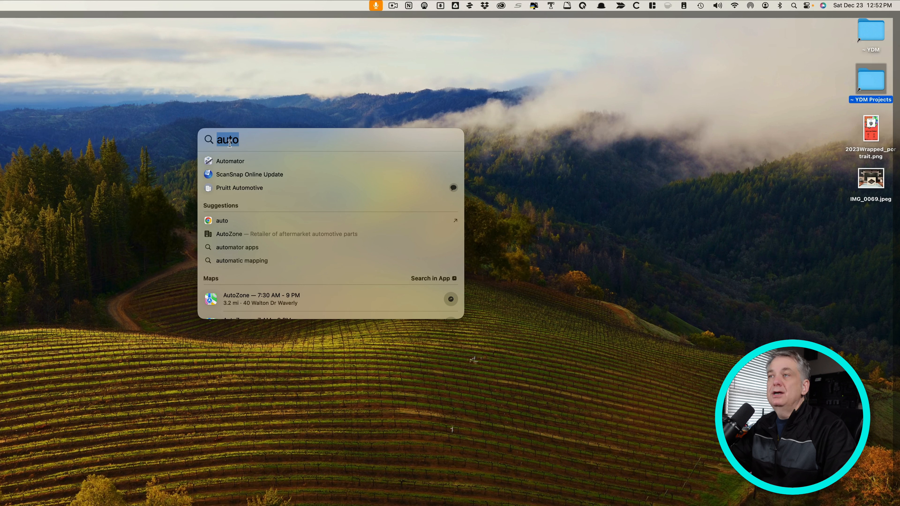
{"action": "type", "text": "auto"}
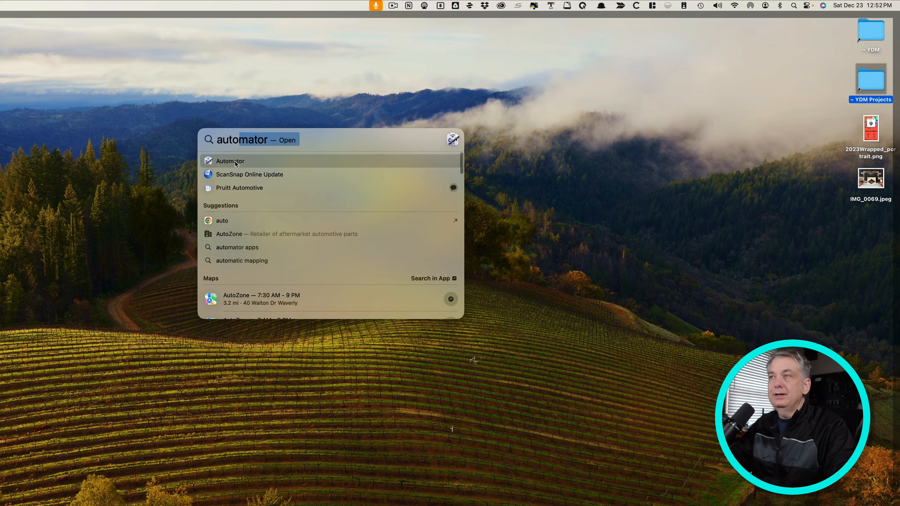
{"action": "key", "text": "Return"}
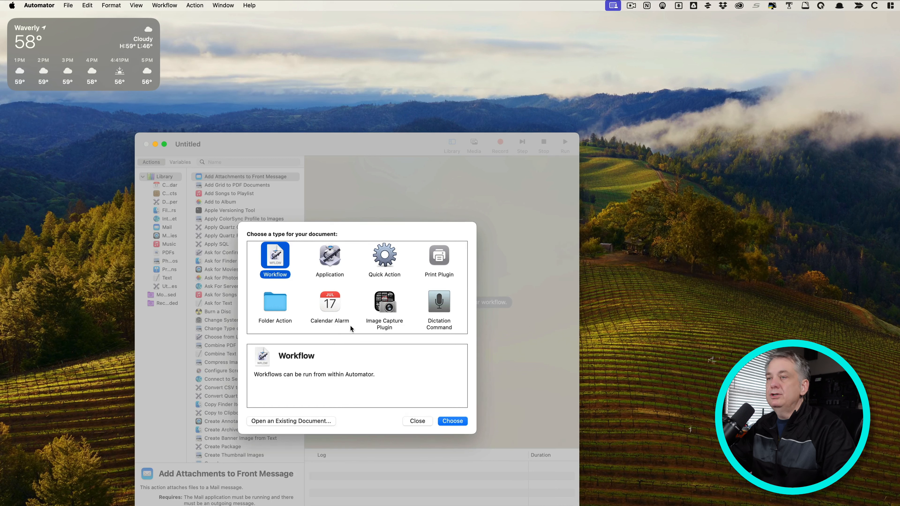
{"action": "left_click", "coordinate": [385, 262]}
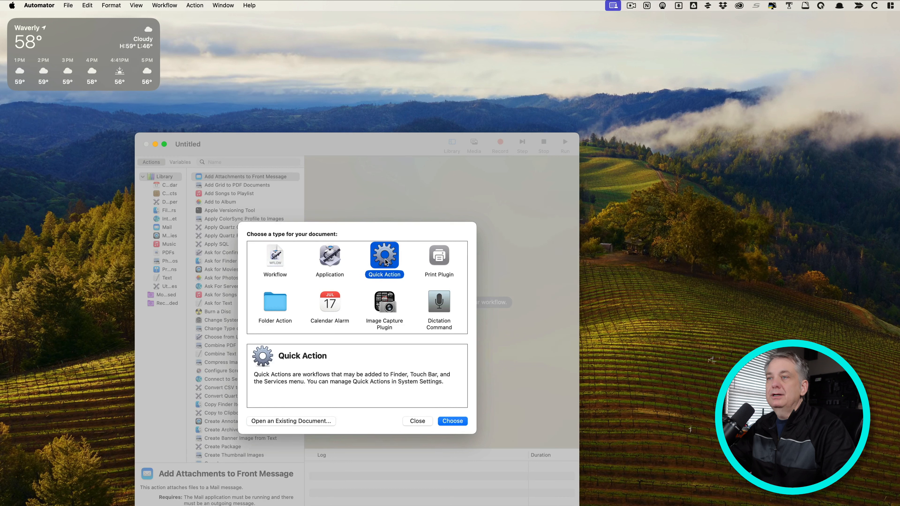
{"action": "left_click", "coordinate": [453, 421]}
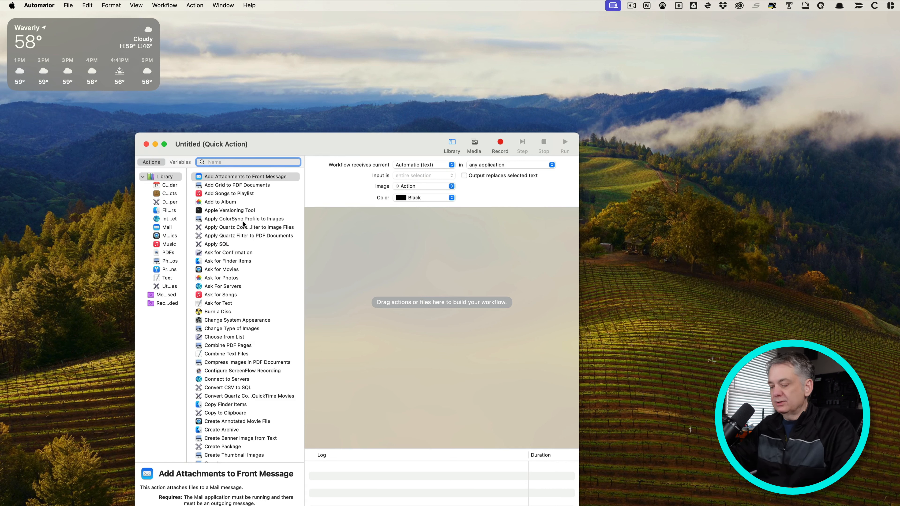
Add the Move Finder Items action to the workflow and set its destination to the Pictures folder.
{"action": "type", "text": "move"}
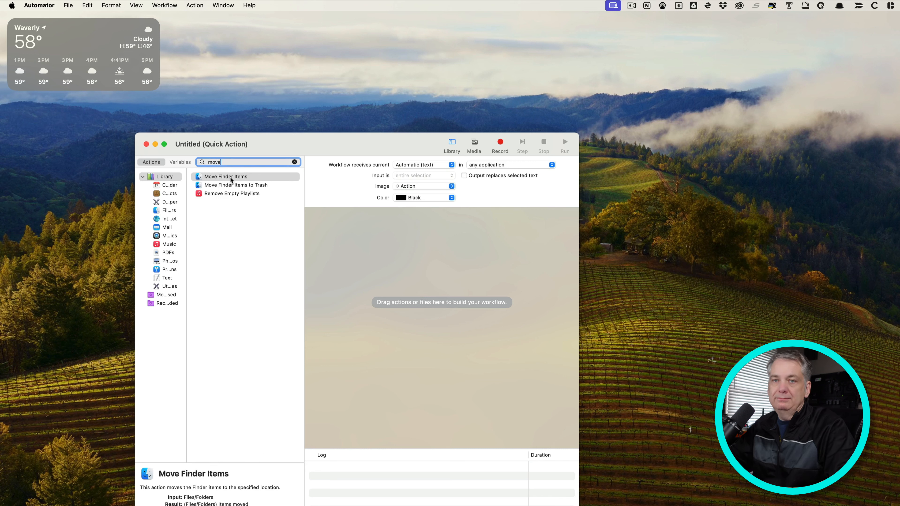
{"action": "left_click_drag", "start_coordinate": [231, 180], "coordinate": [399, 271]}
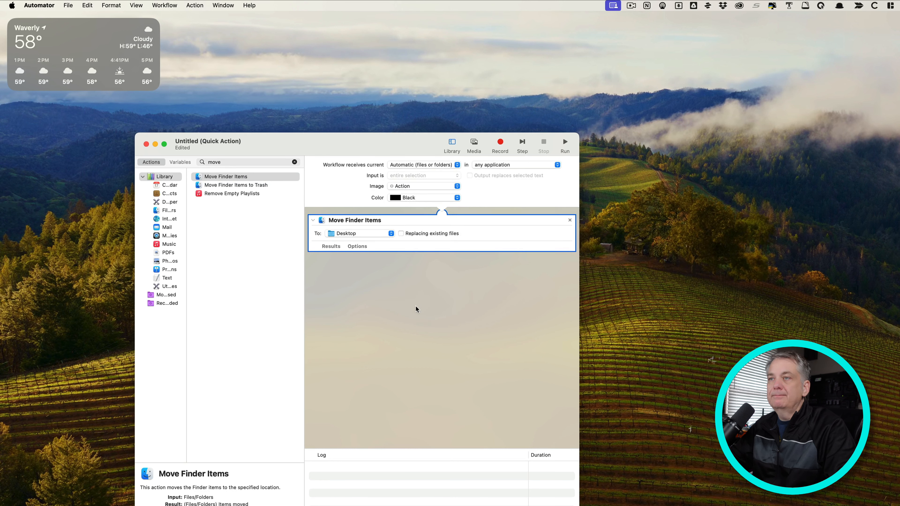
{"action": "left_click", "coordinate": [387, 235]}
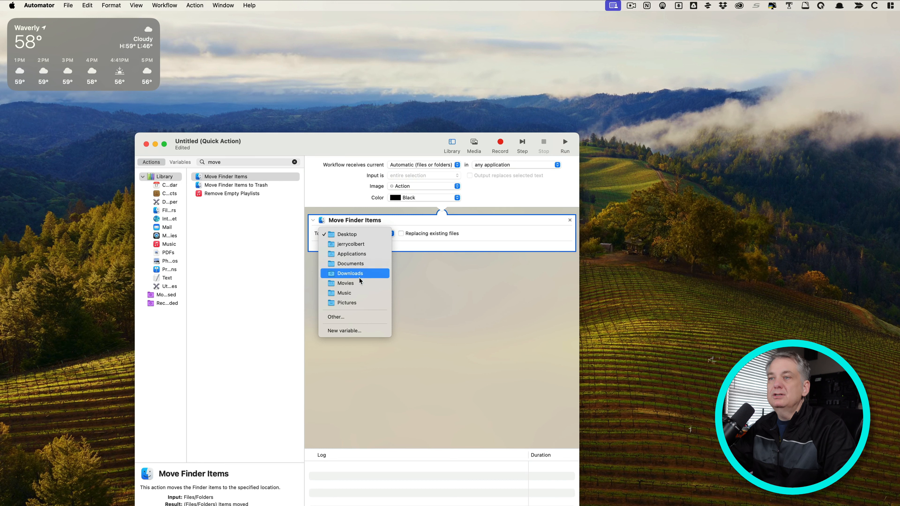
{"action": "left_click", "coordinate": [354, 304]}
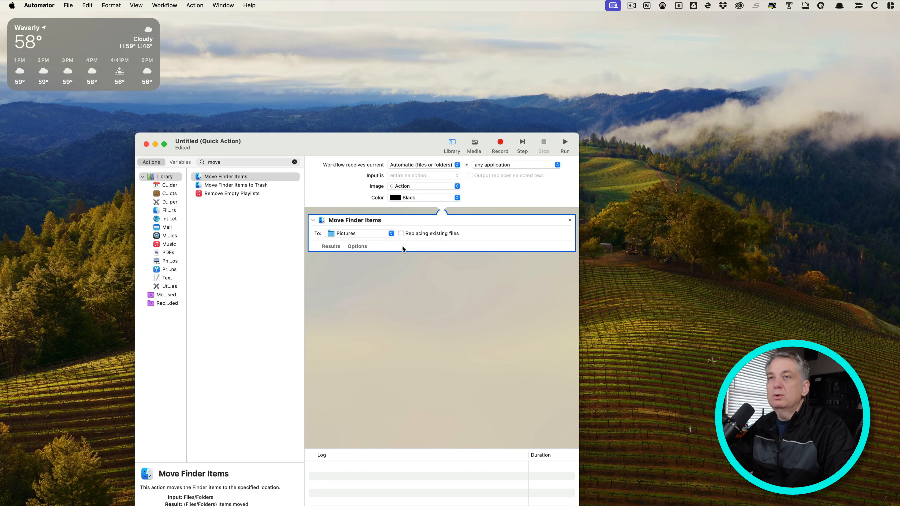
Save the quick action as "Move to Pictures" and close its window.
{"action": "left_click", "coordinate": [68, 6]}
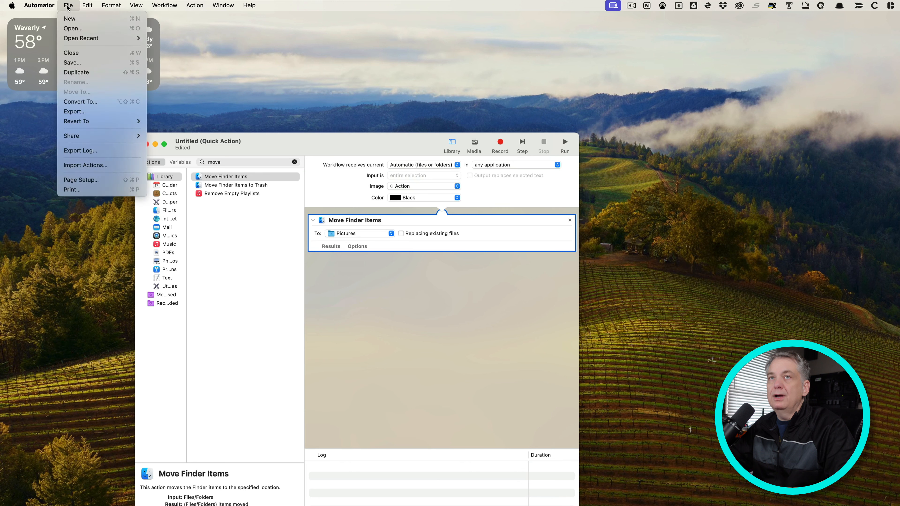
{"action": "left_click", "coordinate": [115, 65]}
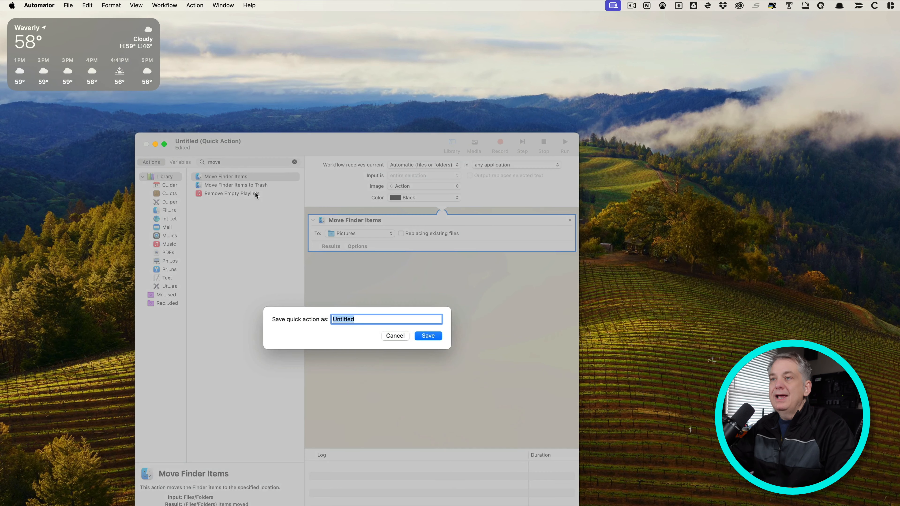
{"action": "type", "text": "Move"}
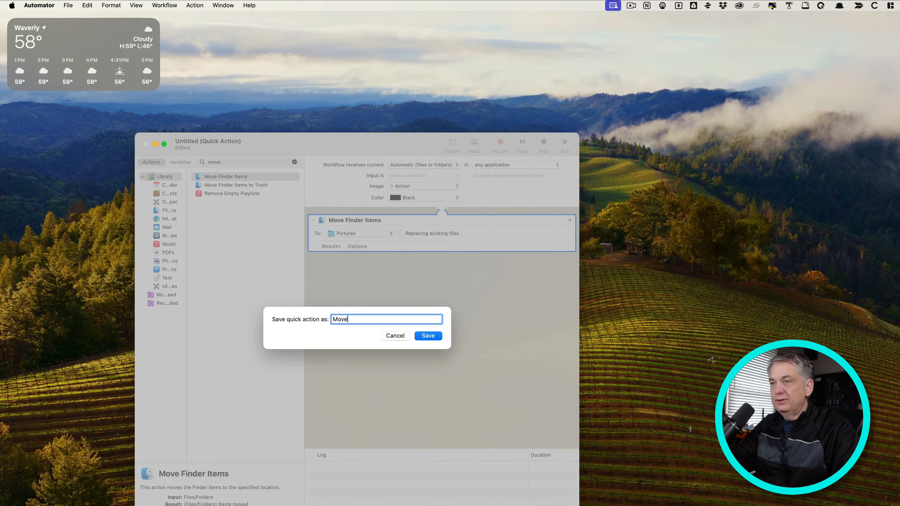
{"action": "type", "text": " to Pictures"}
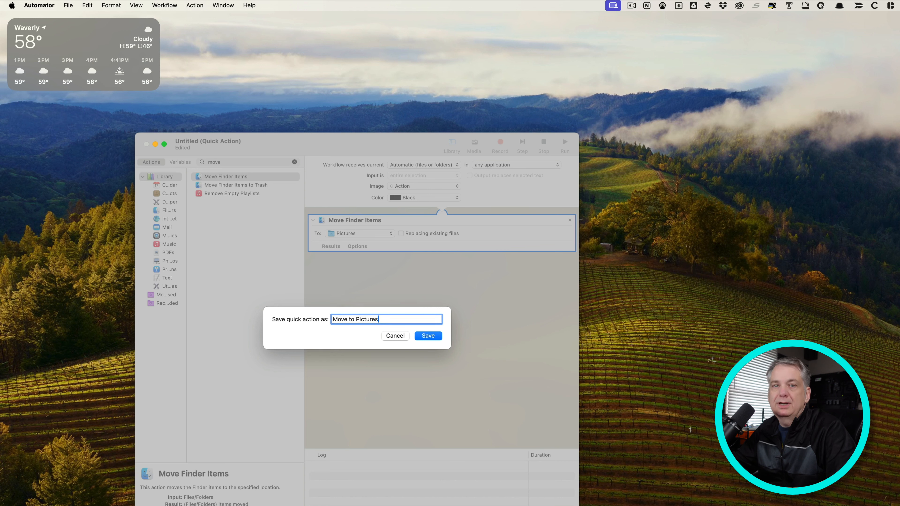
{"action": "left_click", "coordinate": [437, 337]}
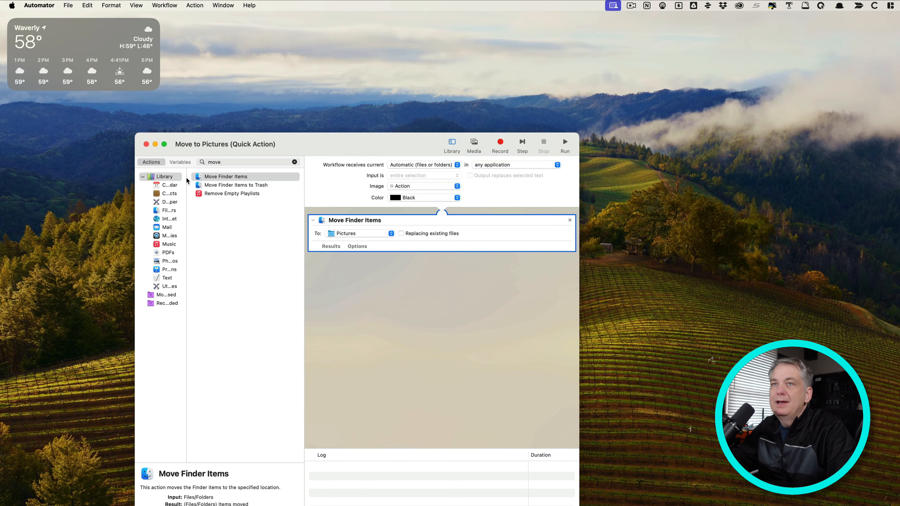
{"action": "left_click", "coordinate": [146, 144]}
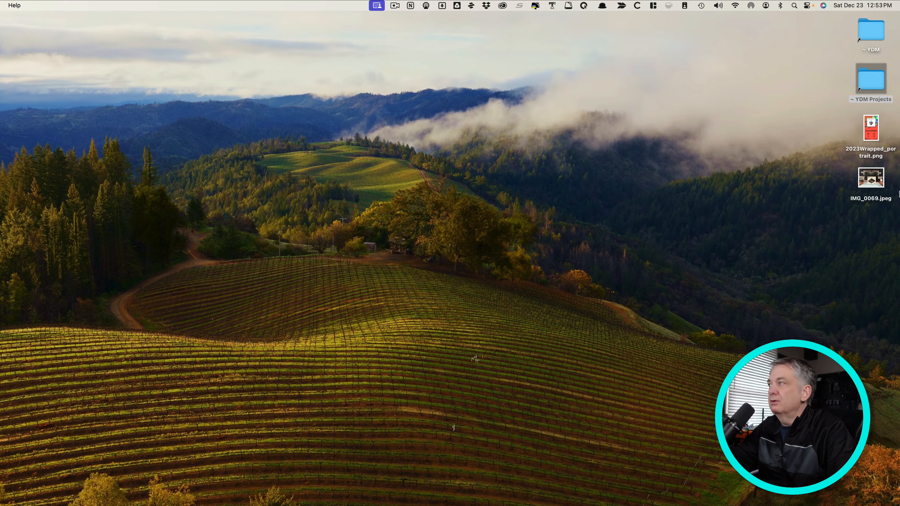
Run the Move to Pictures quick action on the 2023Wrapped_portrait.png file on the desktop.
{"action": "left_click", "coordinate": [874, 134]}
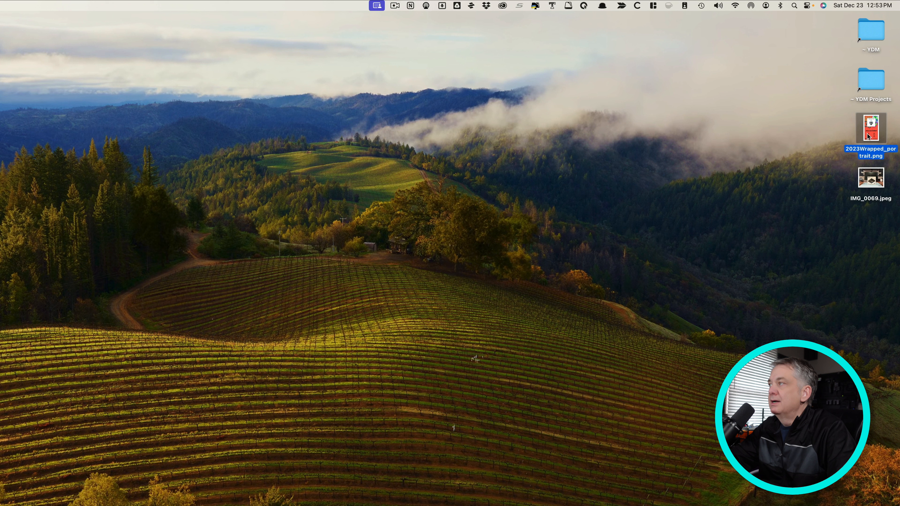
{"action": "right_click", "coordinate": [870, 136]}
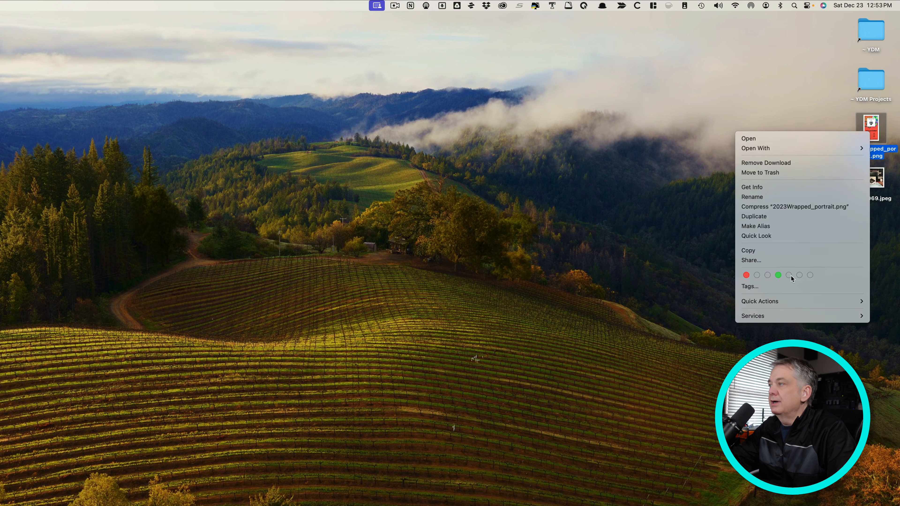
{"action": "mouse_move", "coordinate": [780, 301]}
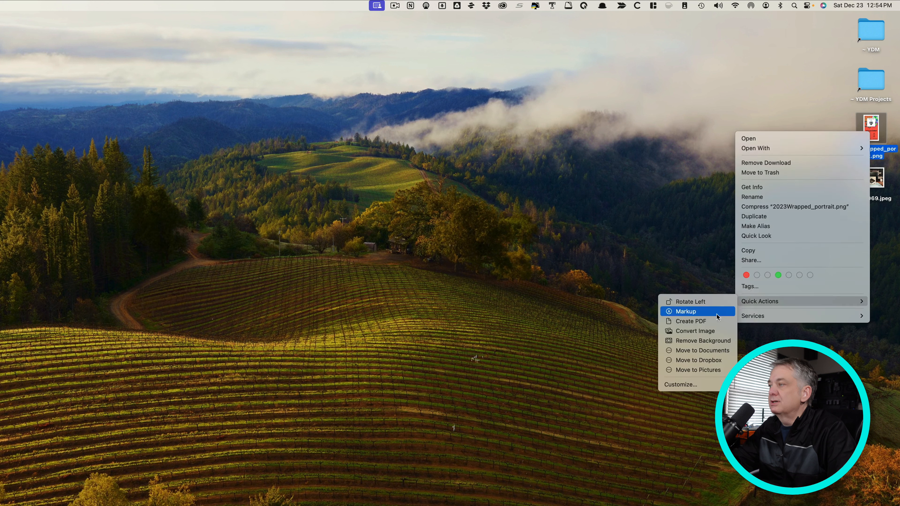
{"action": "left_click", "coordinate": [710, 371]}
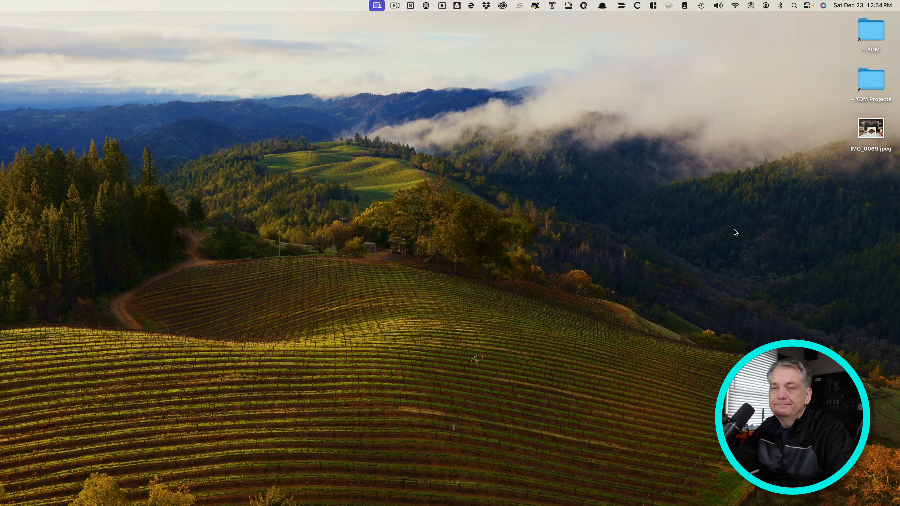
Explore the Convert Image quick action's format and size options for IMG_0069.jpeg, trying HEIF, and cancel without converting.
{"action": "right_click", "coordinate": [879, 132]}
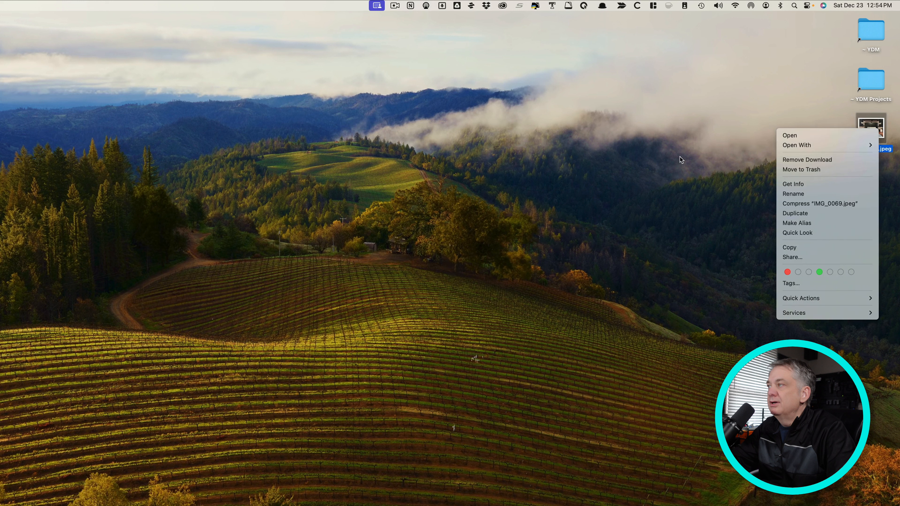
{"action": "left_click", "coordinate": [687, 151]}
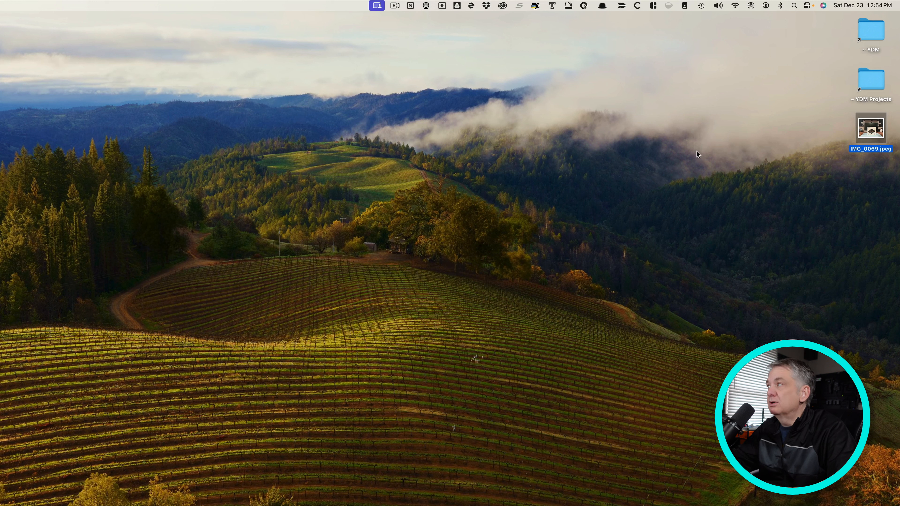
{"action": "right_click", "coordinate": [877, 132]}
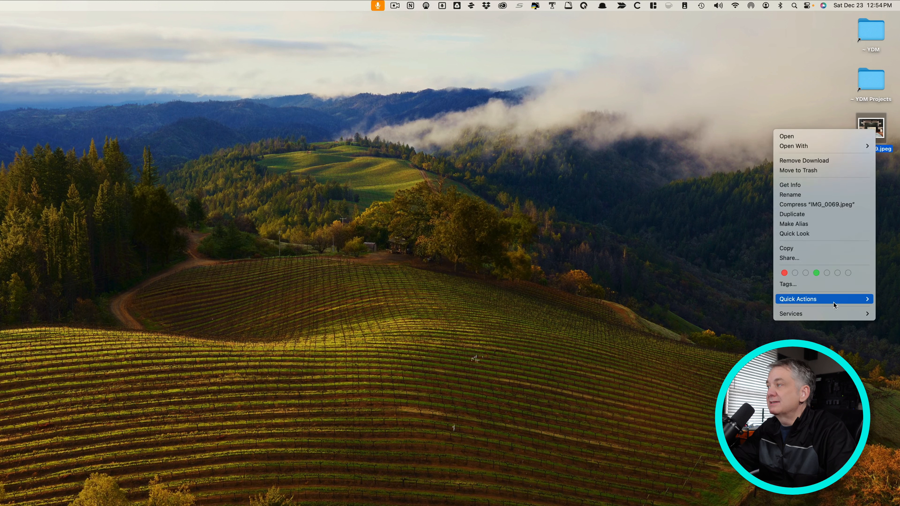
{"action": "mouse_move", "coordinate": [803, 305]}
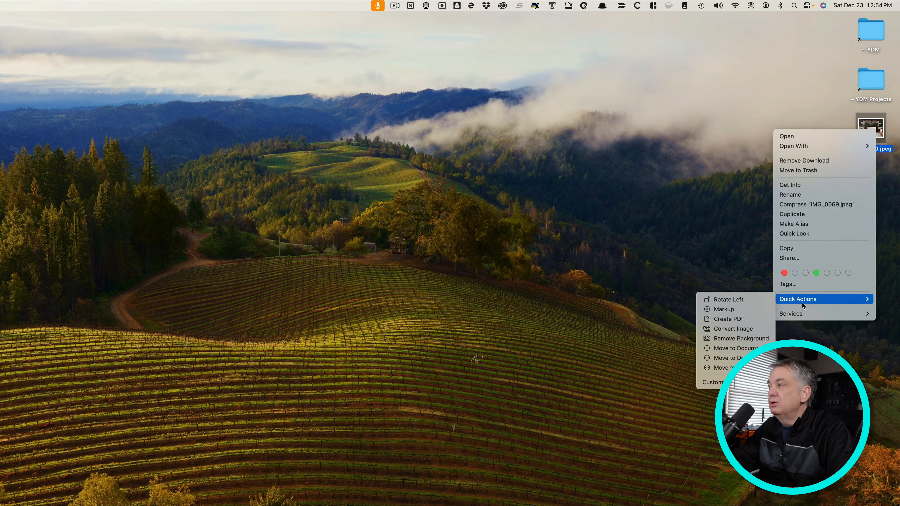
{"action": "left_click", "coordinate": [745, 331]}
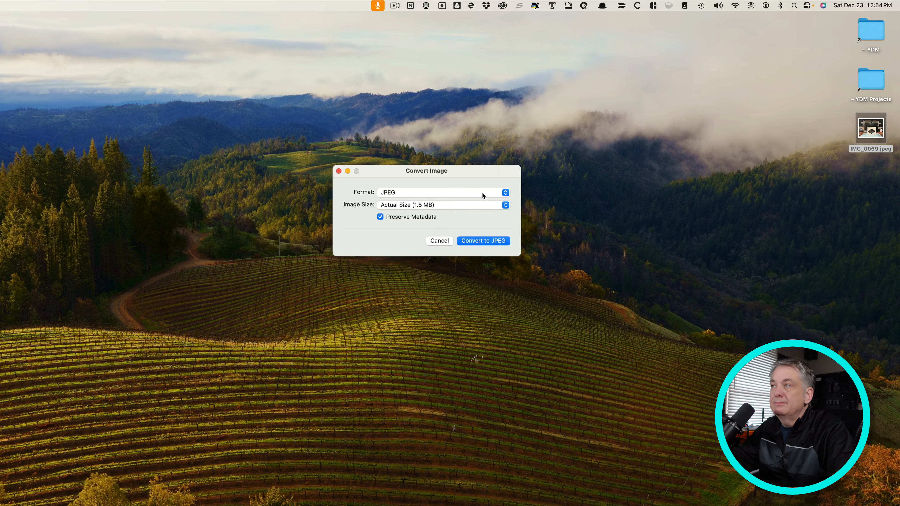
{"action": "left_click", "coordinate": [482, 196]}
{"action": "left_click", "coordinate": [452, 200]}
{"action": "left_click", "coordinate": [462, 192]}
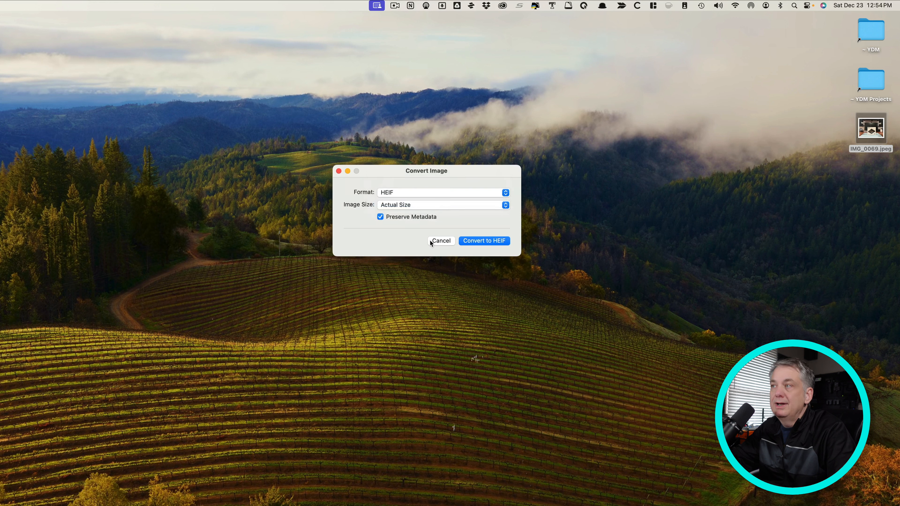
{"action": "left_click", "coordinate": [445, 207]}
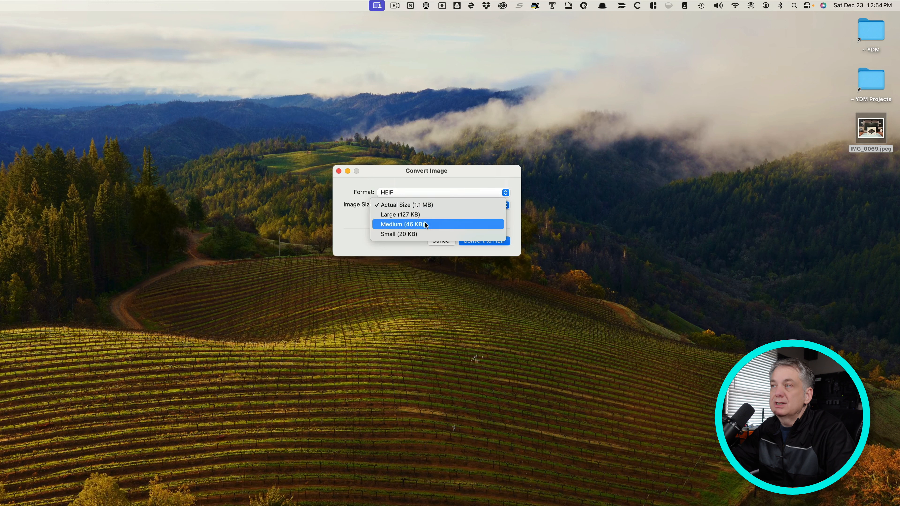
{"action": "left_click", "coordinate": [372, 246]}
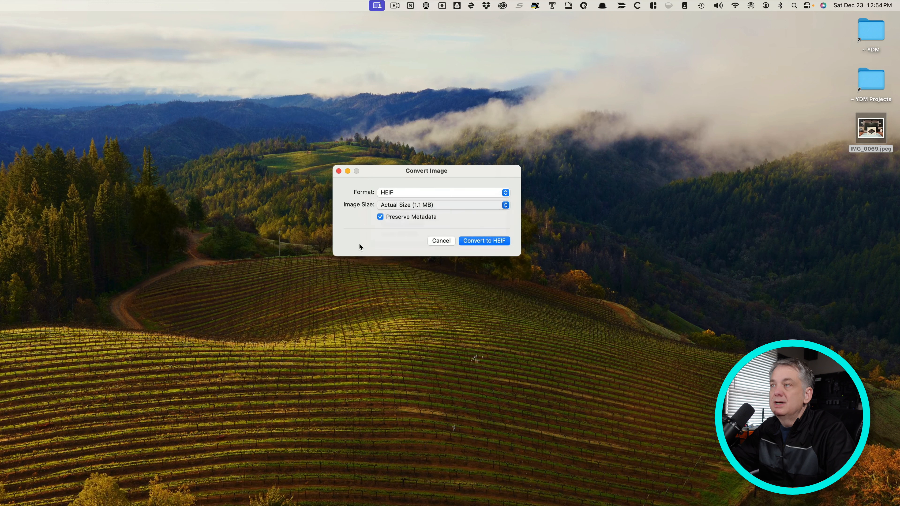
{"action": "left_click", "coordinate": [444, 240]}
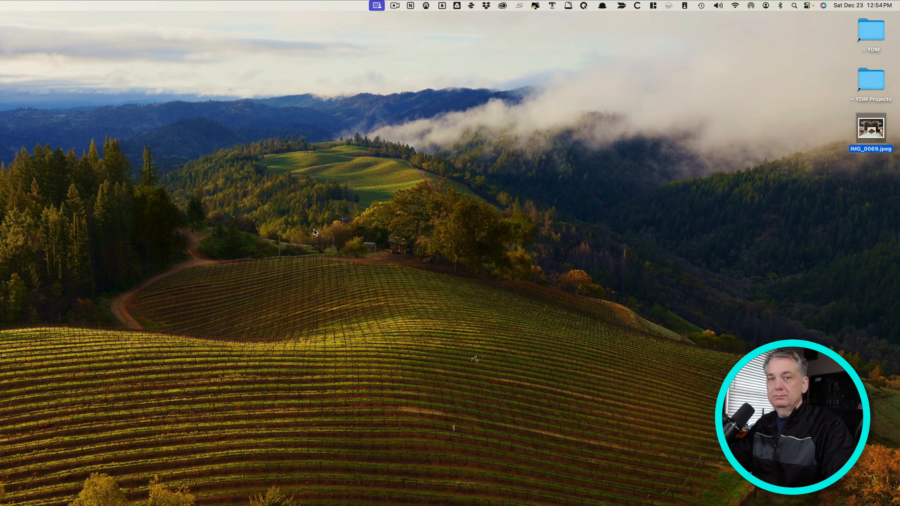
Switch to Automator and create a new Quick Action document.
{"action": "key", "text": "super+space"}
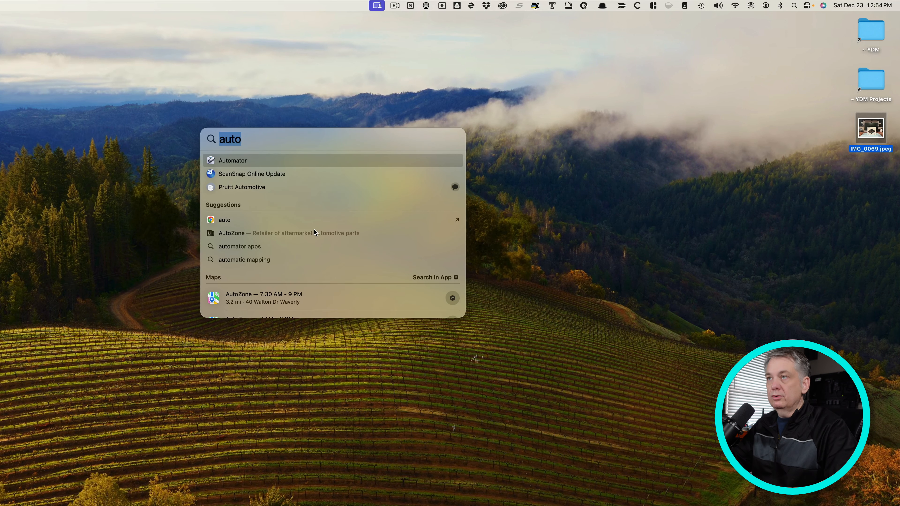
{"action": "key", "text": "Return"}
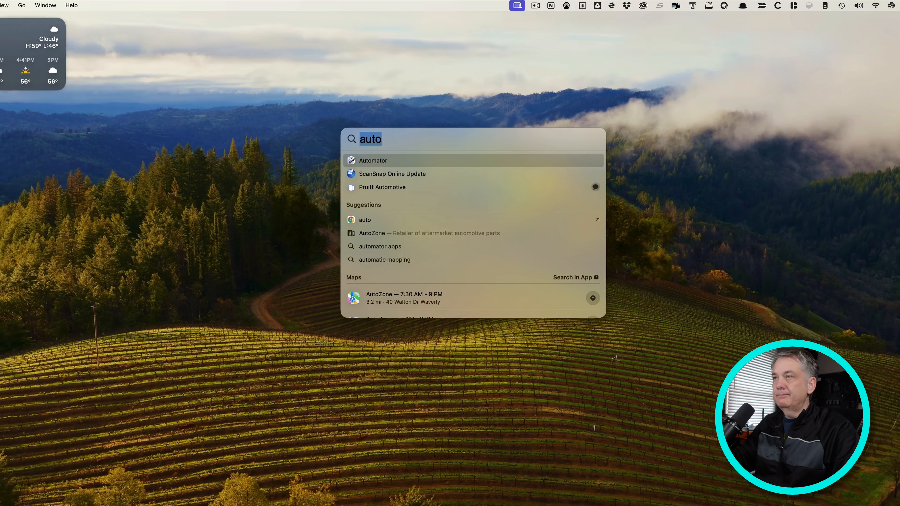
{"action": "left_click", "coordinate": [386, 249]}
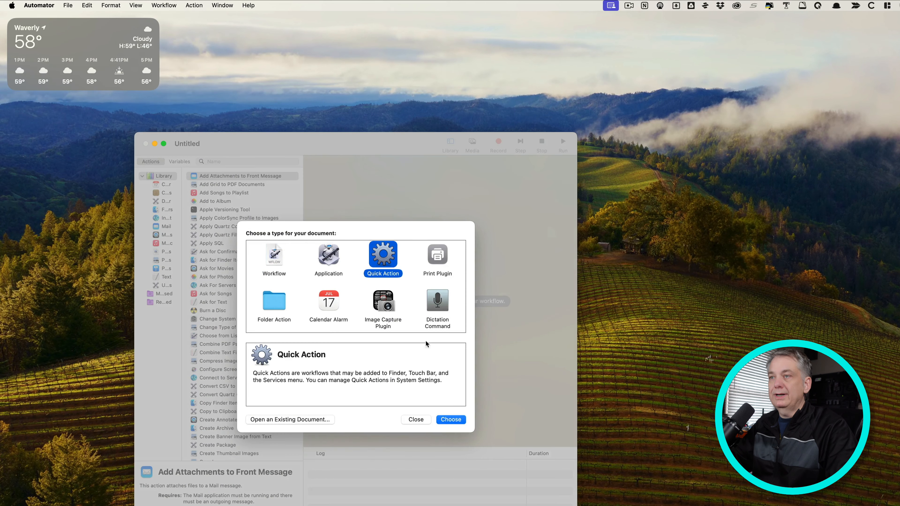
{"action": "left_click", "coordinate": [447, 420]}
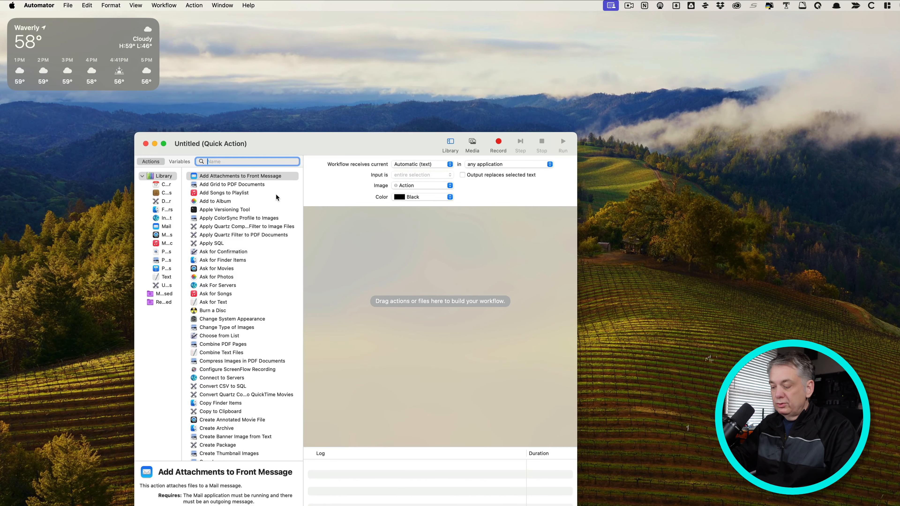
Search the actions for "image" and "convert", and try adding Change Type of Images to the workflow, cancelling at the Copy Finder Items question.
{"action": "type", "text": "image"}
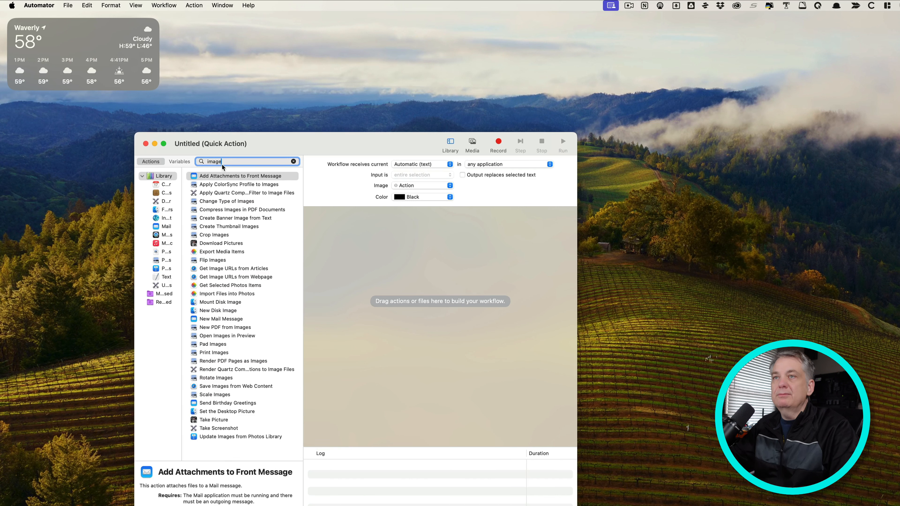
{"action": "type", "text": "co"}
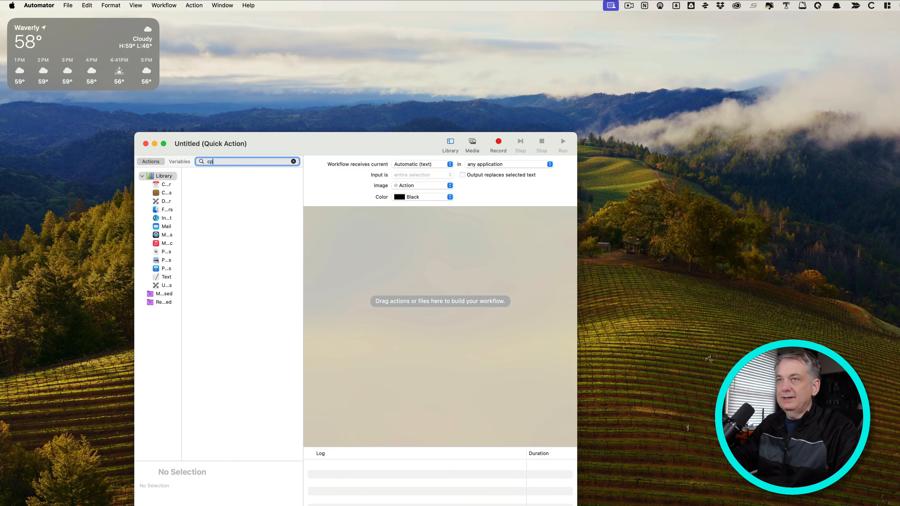
{"action": "type", "text": "nvert"}
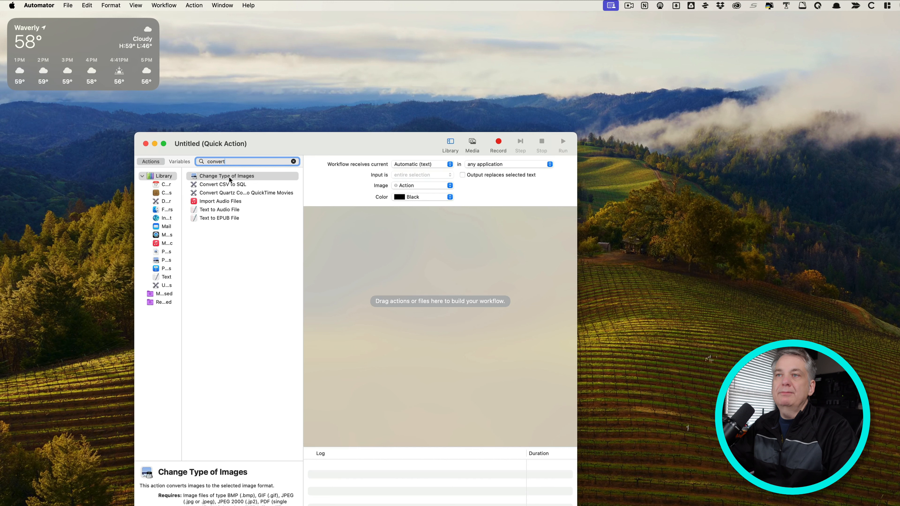
{"action": "left_click_drag", "start_coordinate": [229, 179], "coordinate": [391, 268]}
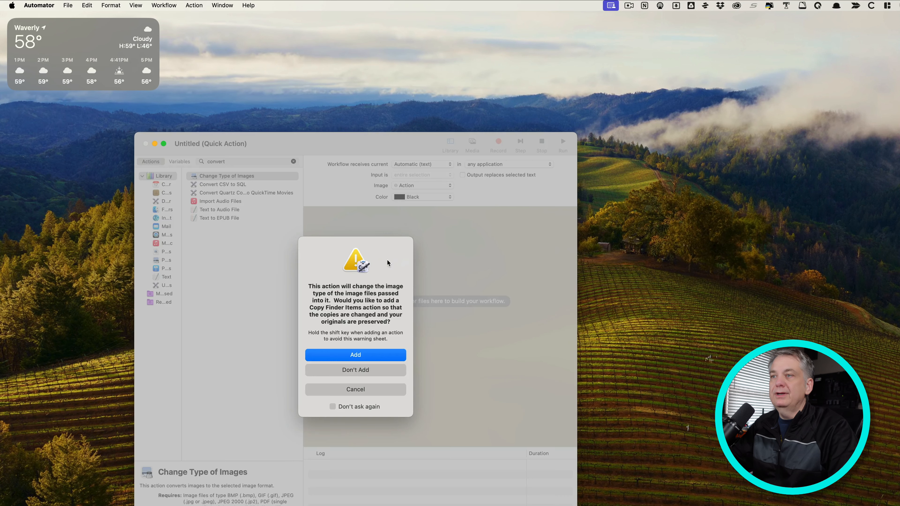
{"action": "left_click", "coordinate": [371, 391]}
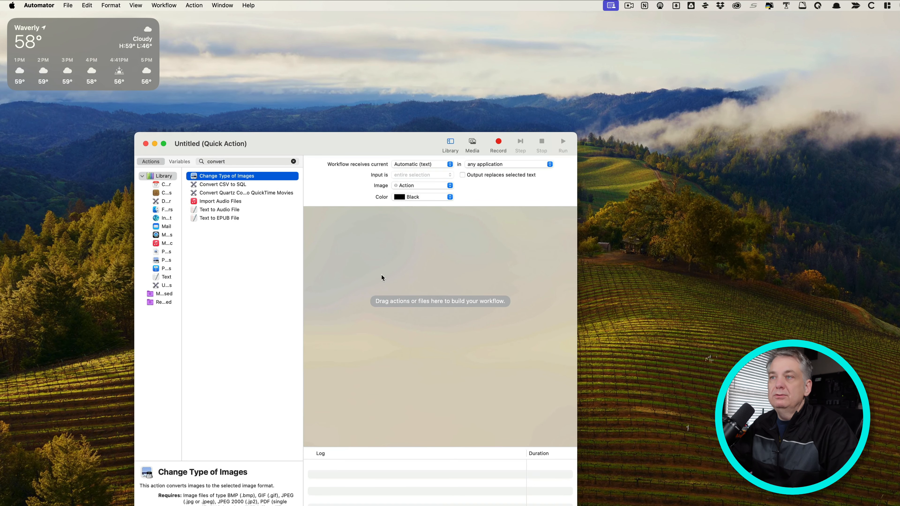